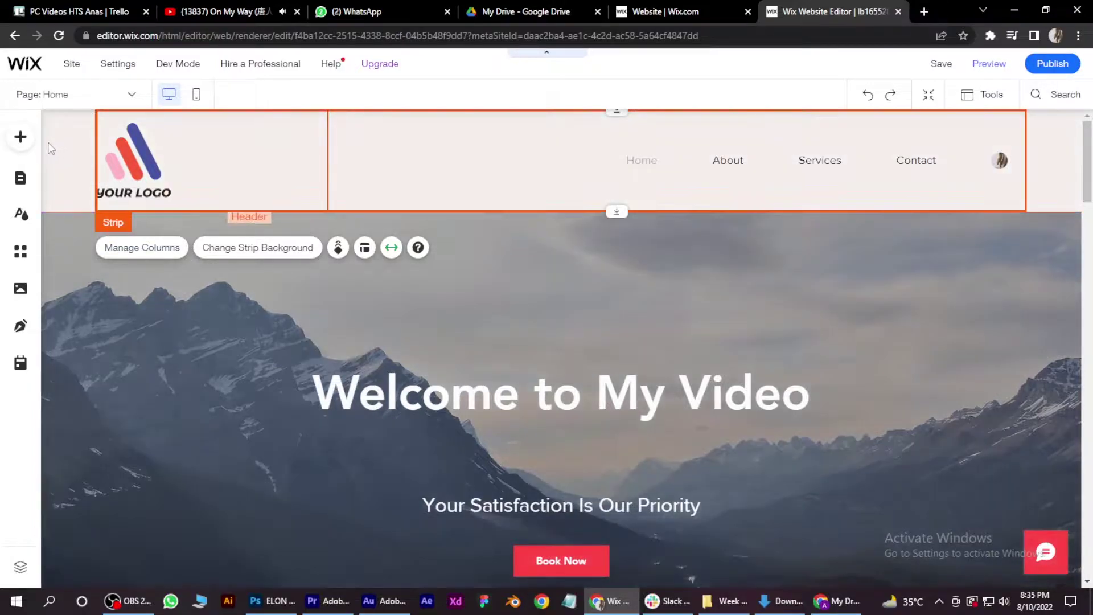
Step: Add the three-card Bookings Service List widget to the home page from Add Elements
left_click(20, 138)
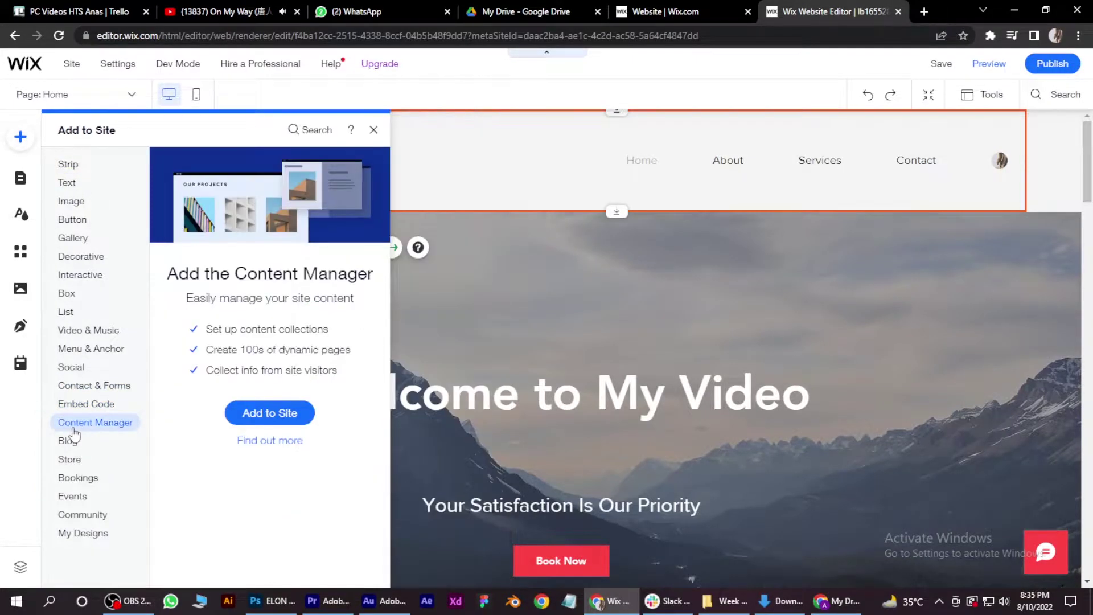
mouse_move(78, 478)
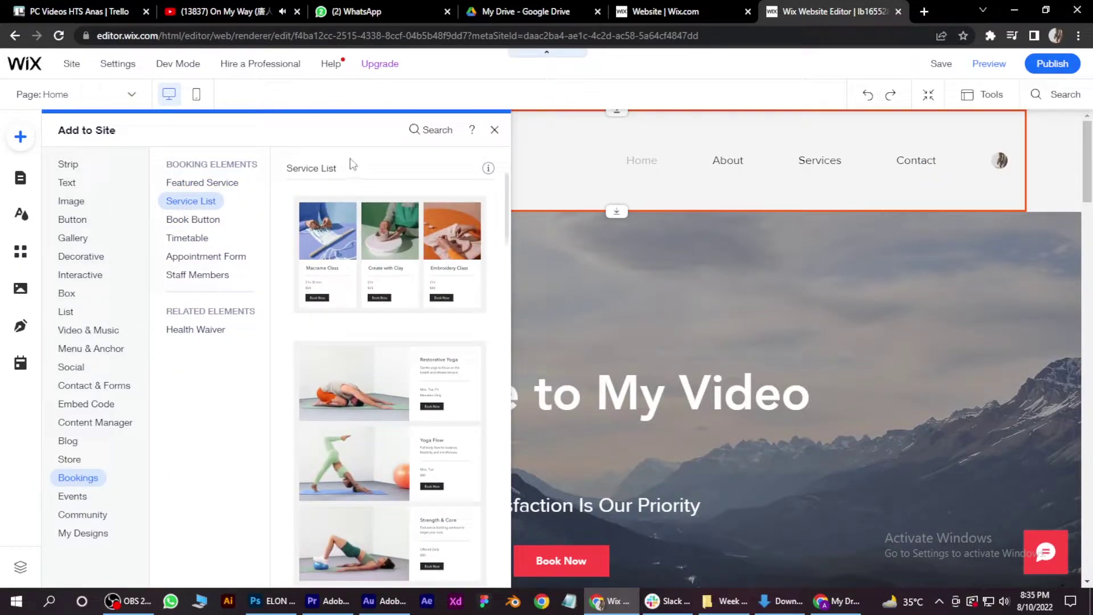
scroll(414, 321, "down", 3)
scroll(414, 324, "down", 3)
scroll(414, 326, "down", 2)
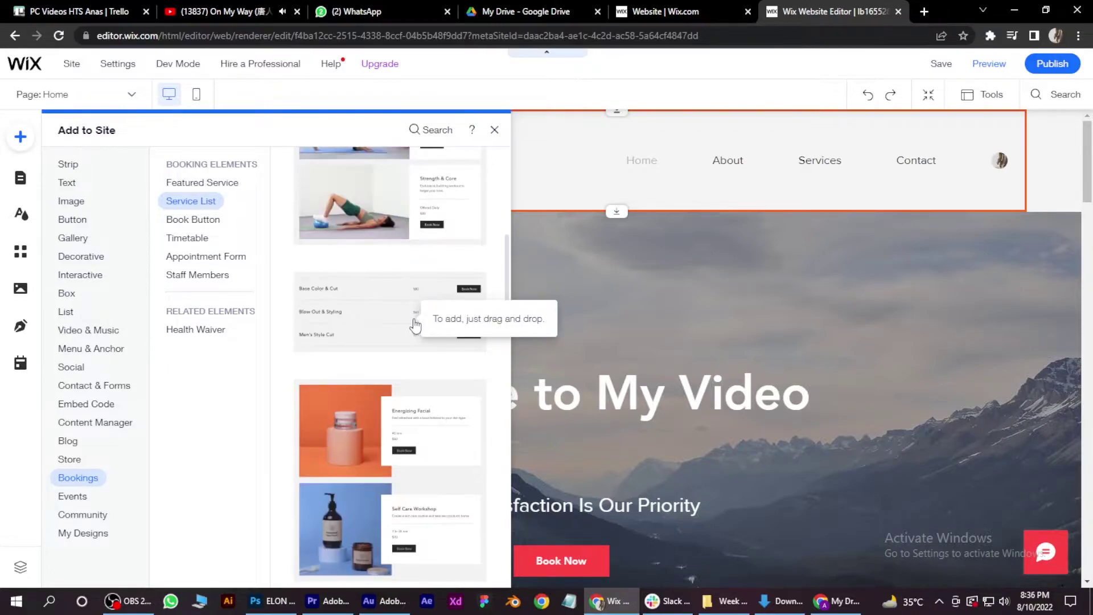
scroll(414, 326, "down", 3)
scroll(414, 323, "down", 2)
scroll(414, 323, "down", 1)
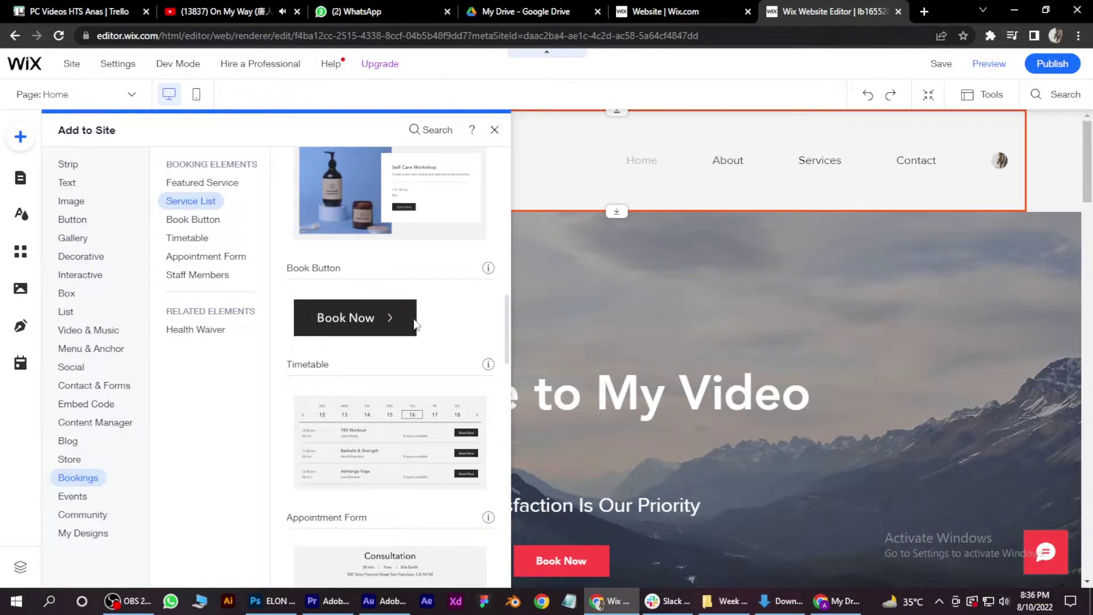
scroll(415, 323, "up", 4)
scroll(414, 323, "up", 4)
scroll(414, 323, "up", 3)
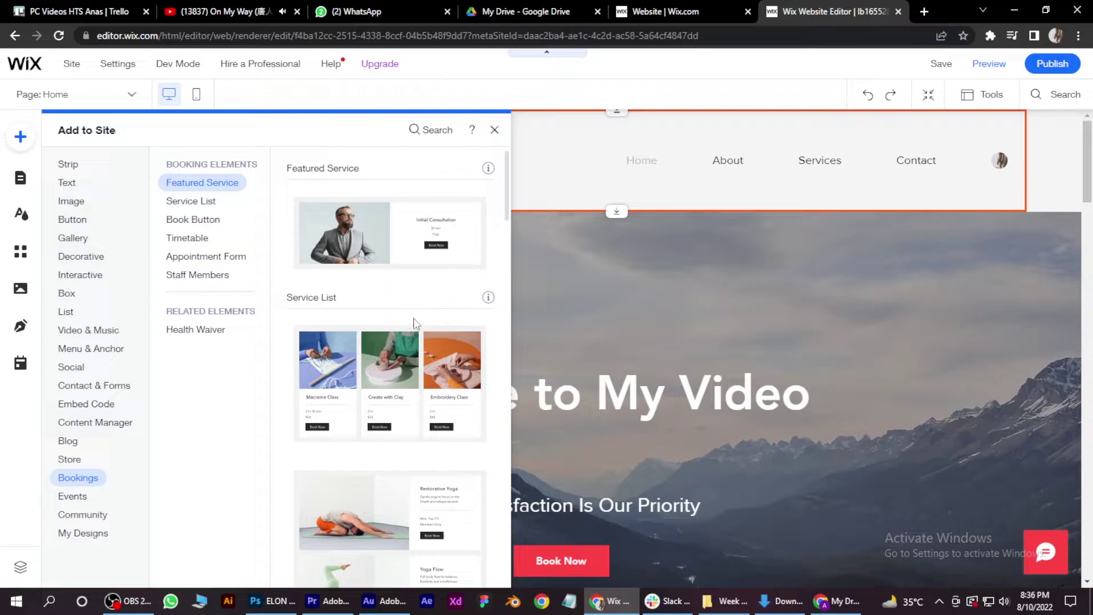
left_click(369, 371)
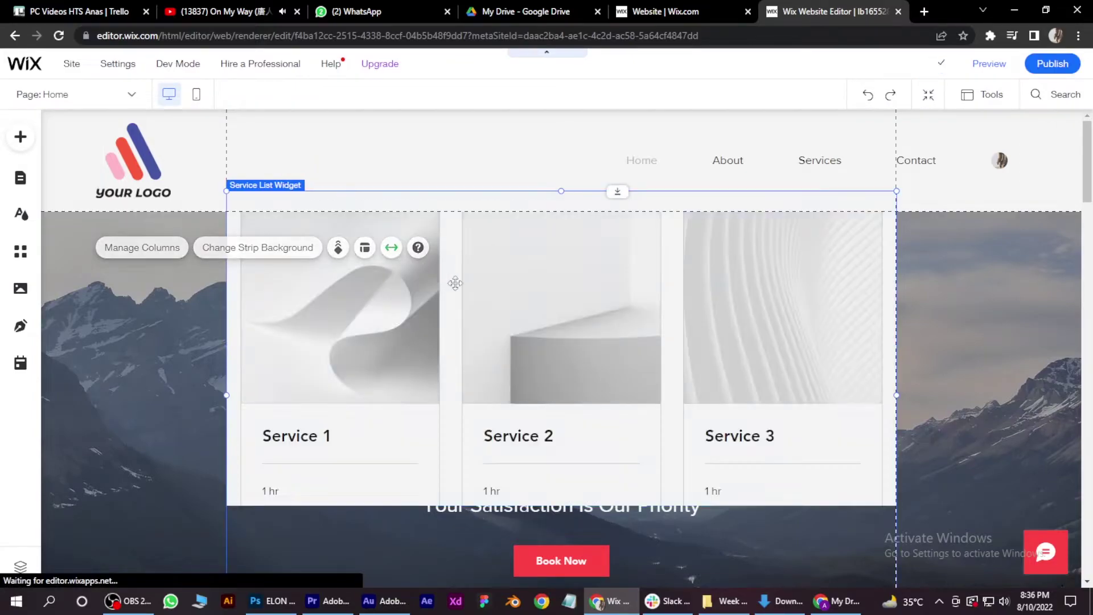
scroll(536, 376, "down", 3)
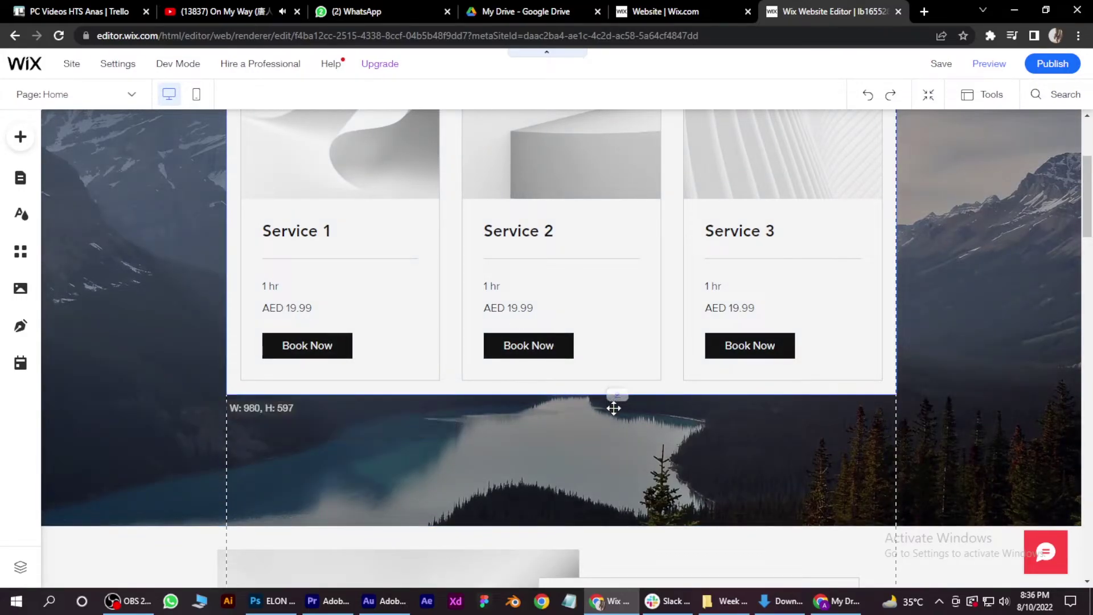
Step: Drag the three-card service list below the hero strip and open its settings
left_click_drag(582, 394, 574, 565)
scroll(572, 214, "down", 3)
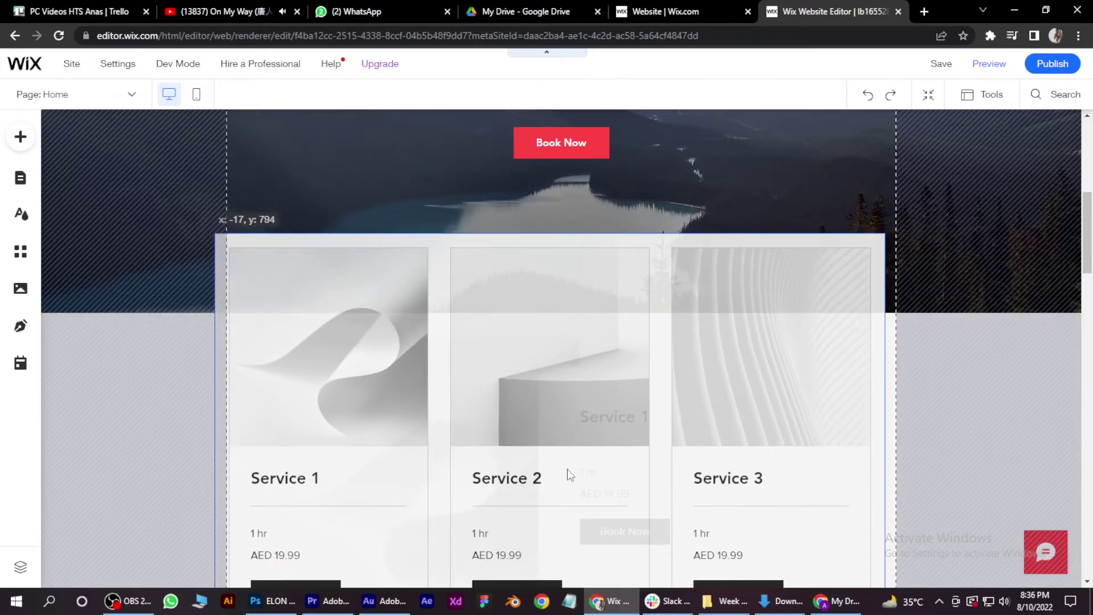
mouse_move(573, 214)
left_mouse_down()
mouse_move(589, 299)
mouse_move(590, 406)
left_mouse_up()
scroll(592, 298, "down", 3)
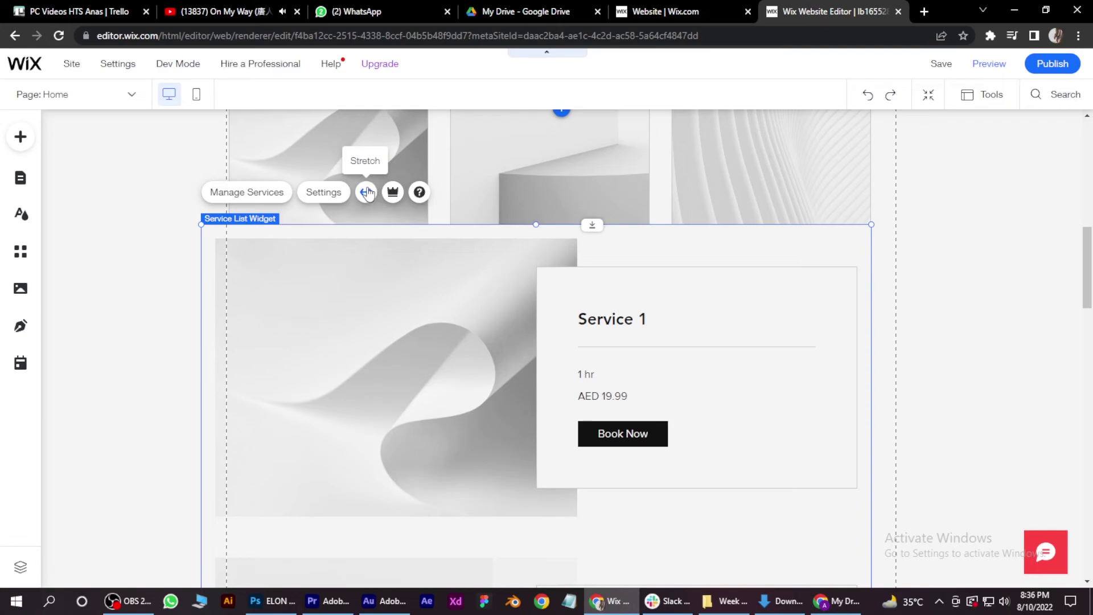
double_click(593, 376)
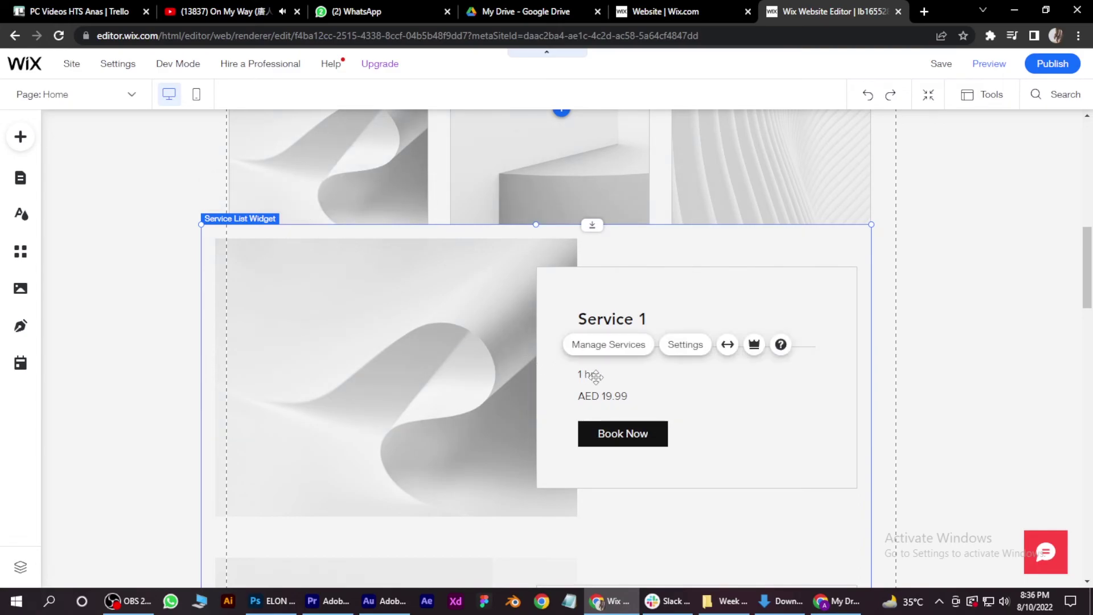